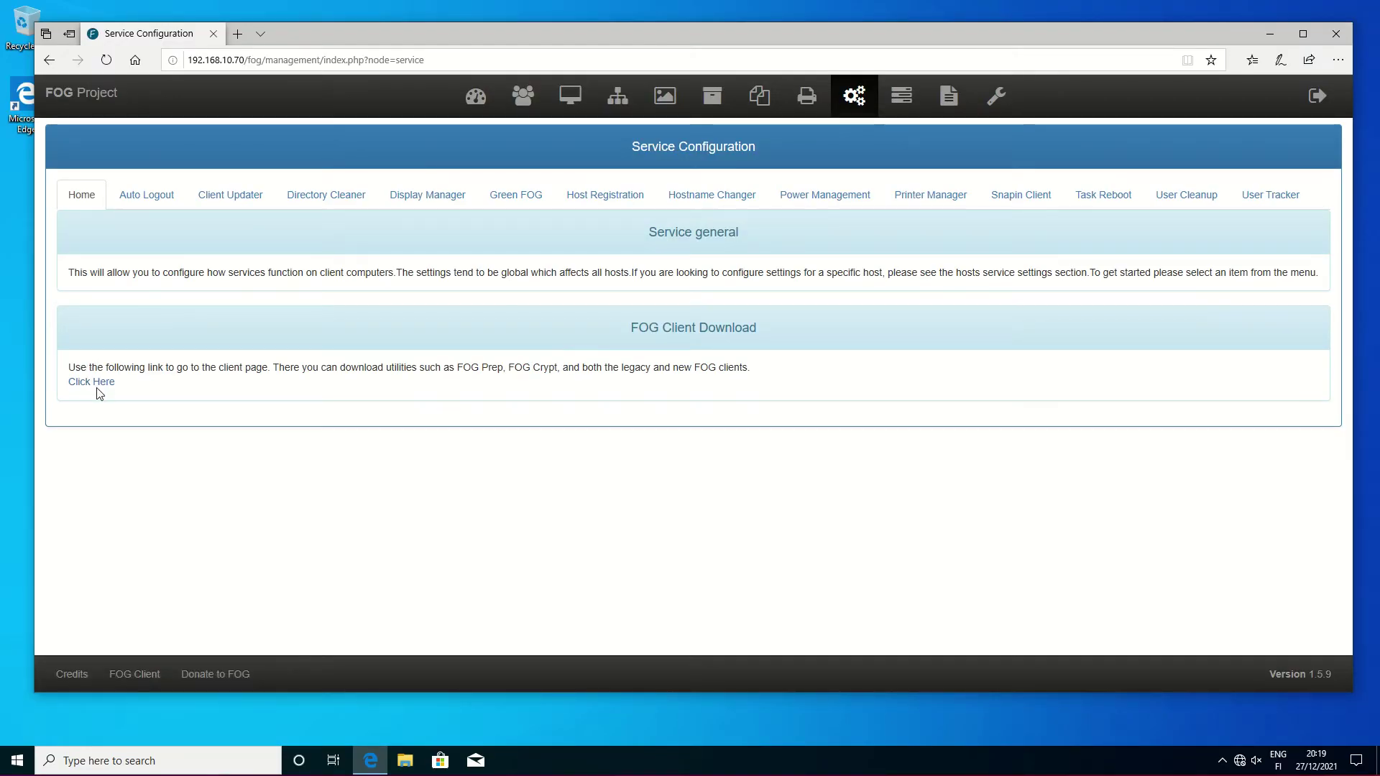
Download the recommended Smart Installer from the FOG Client Download page
click(92, 382)
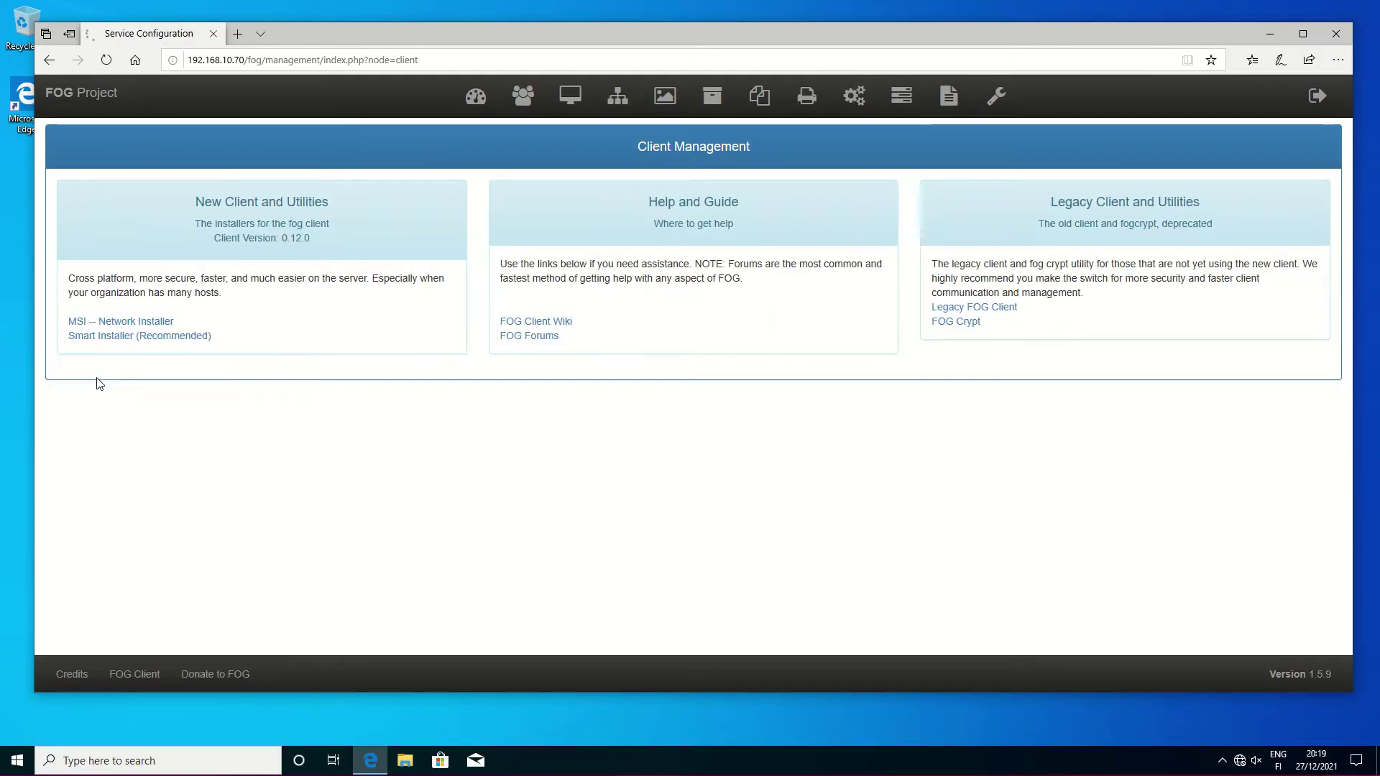
click(129, 342)
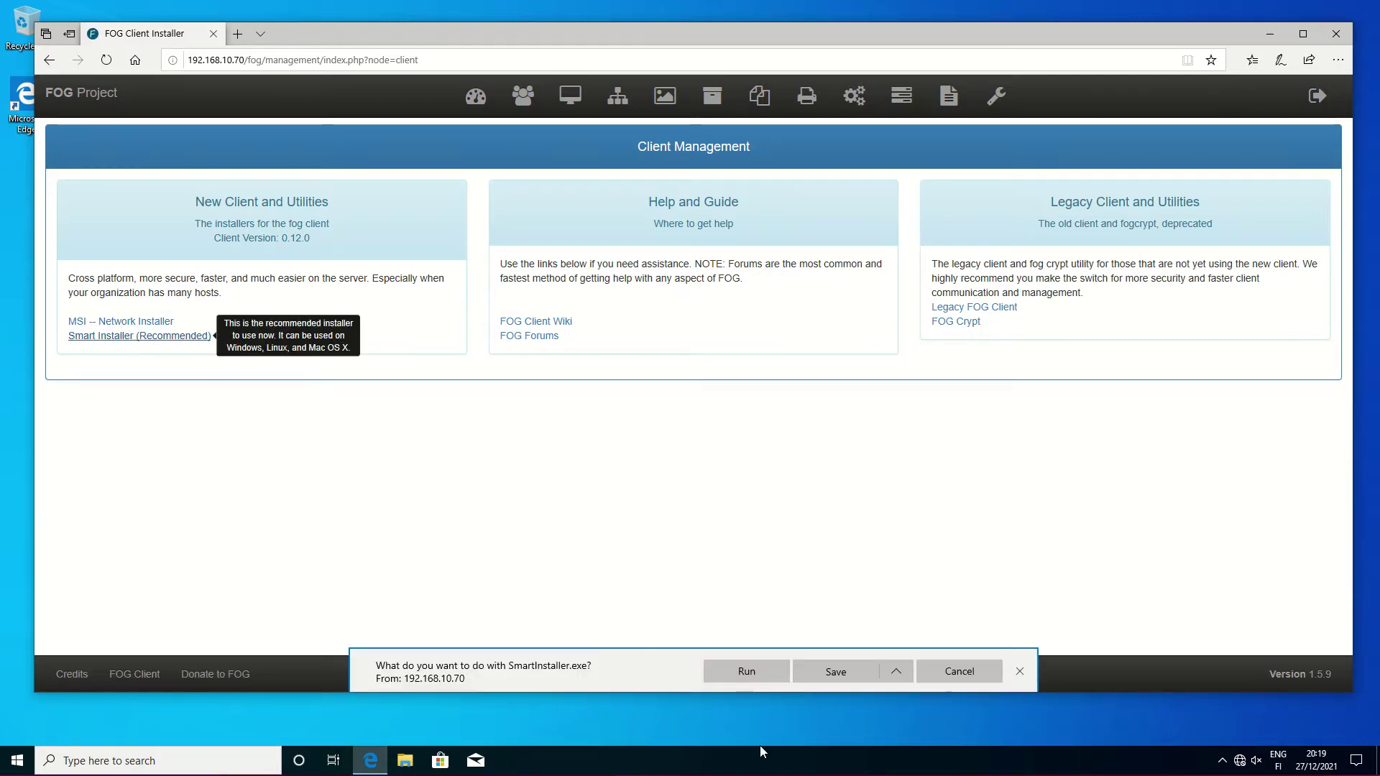
Install FOG client 0.12.0 for server 192.168.10.70 at /fog and start FOGService
click(836, 672)
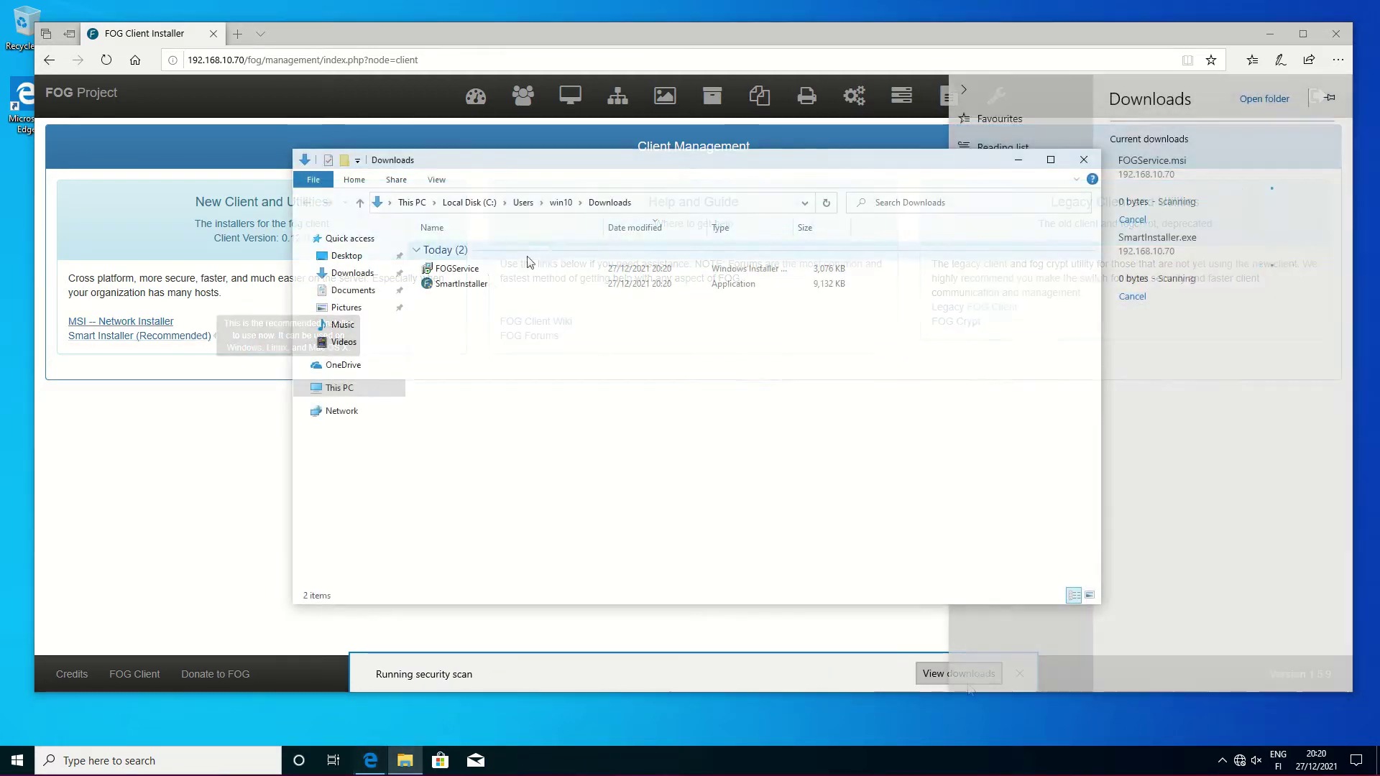
double_click(462, 284)
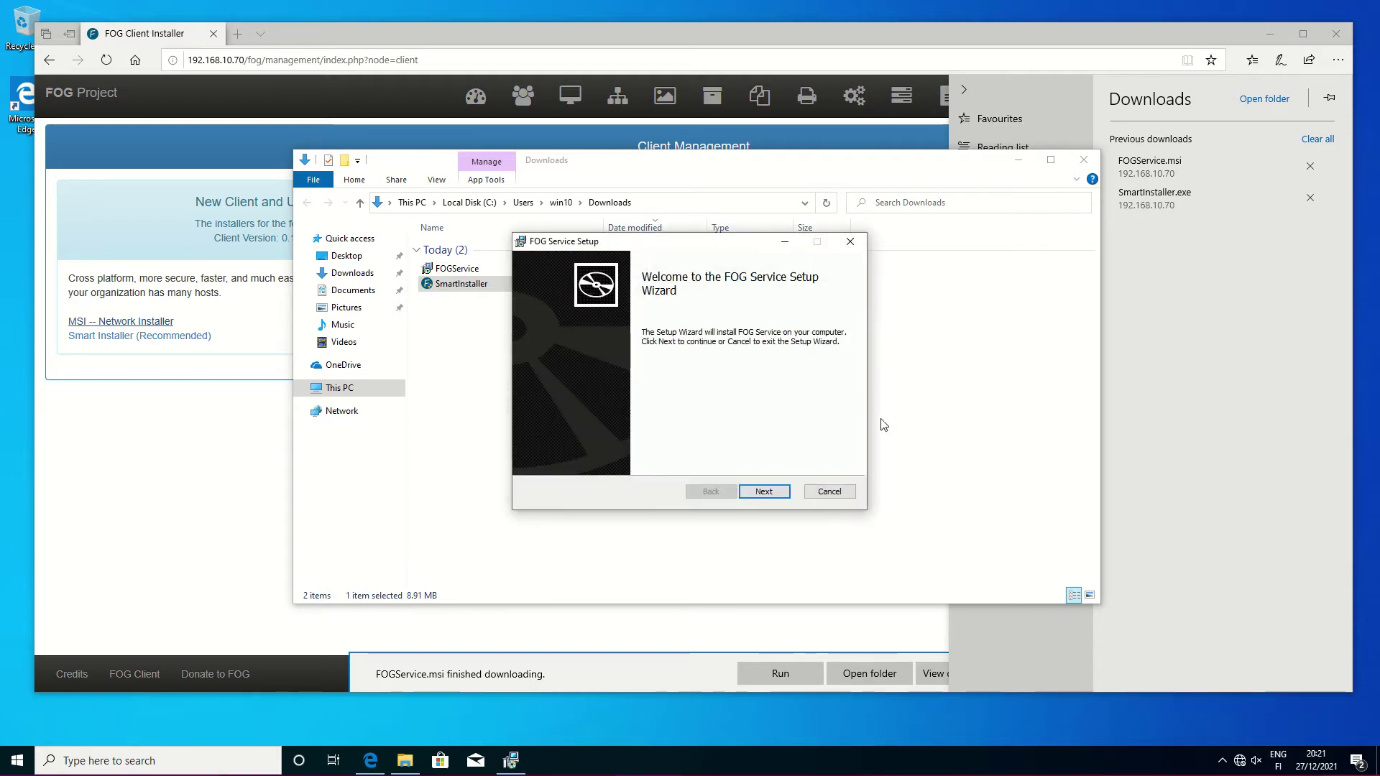
click(763, 491)
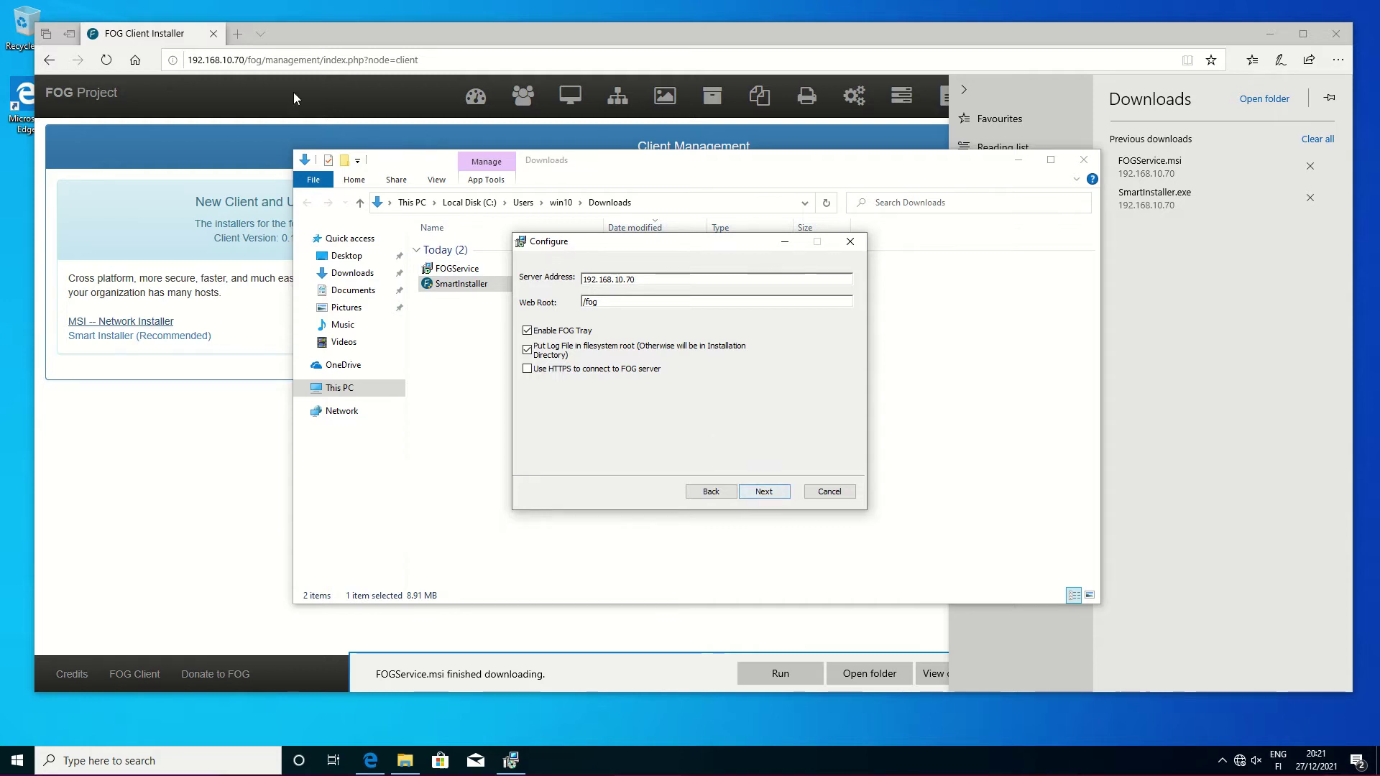
click(764, 492)
click(763, 491)
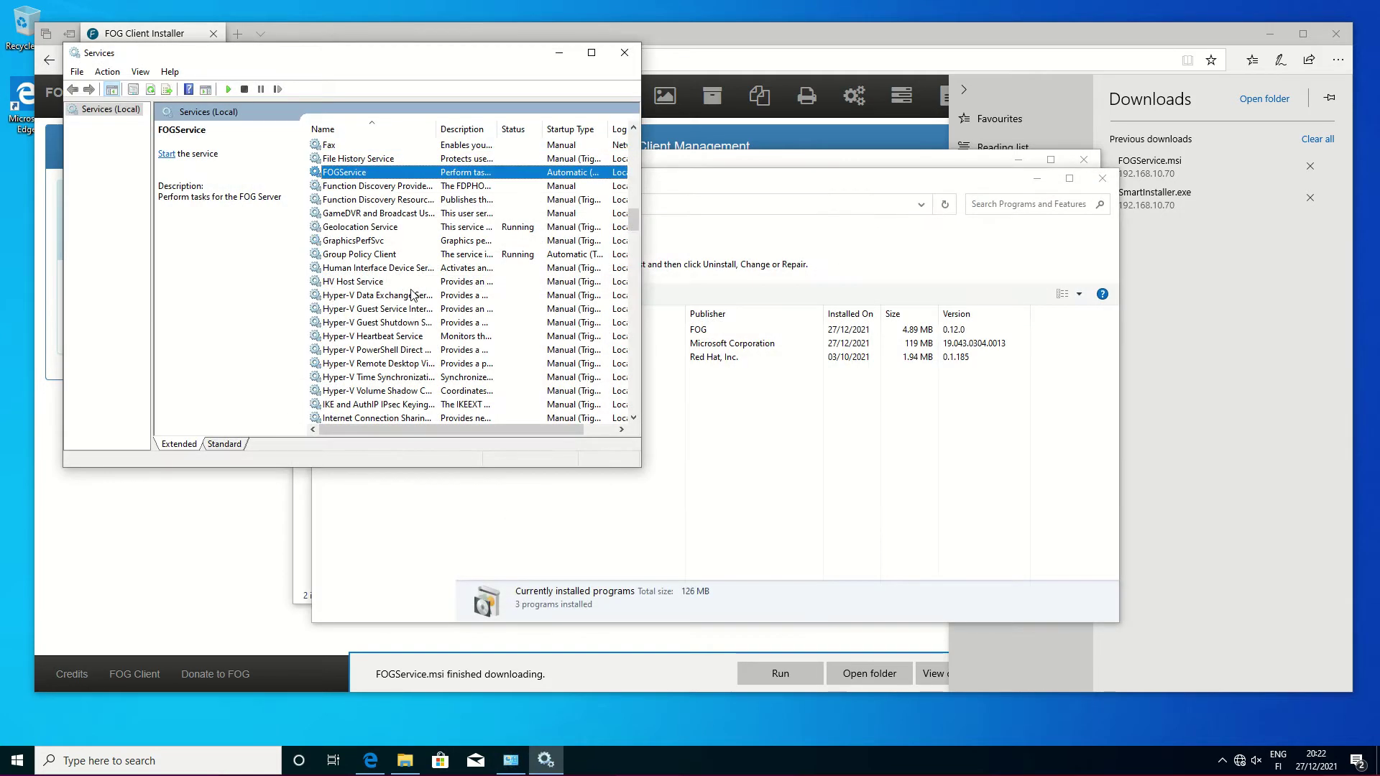
right_click(464, 173)
click(501, 185)
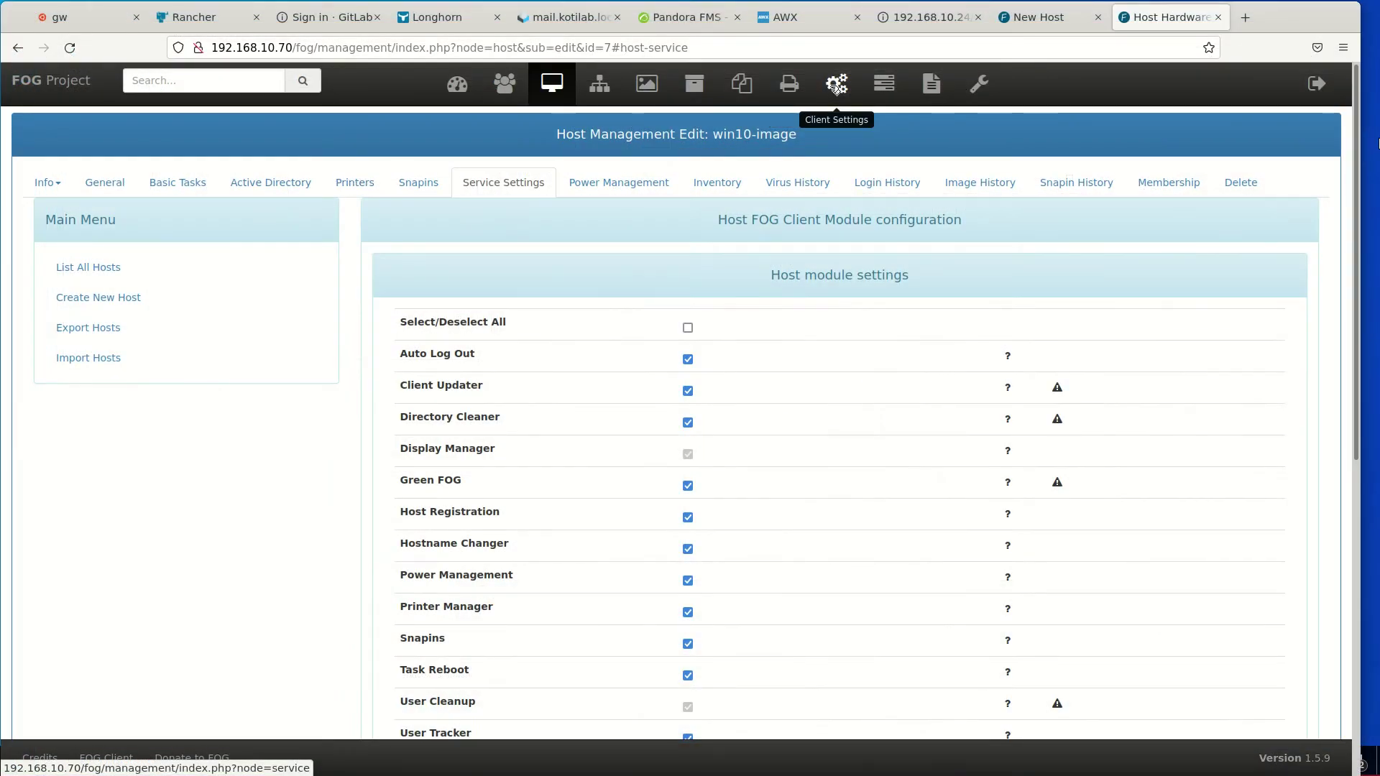
Review the Auto Logout, Client Updater, Directory Cleaner and Green FOG service settings
click(839, 85)
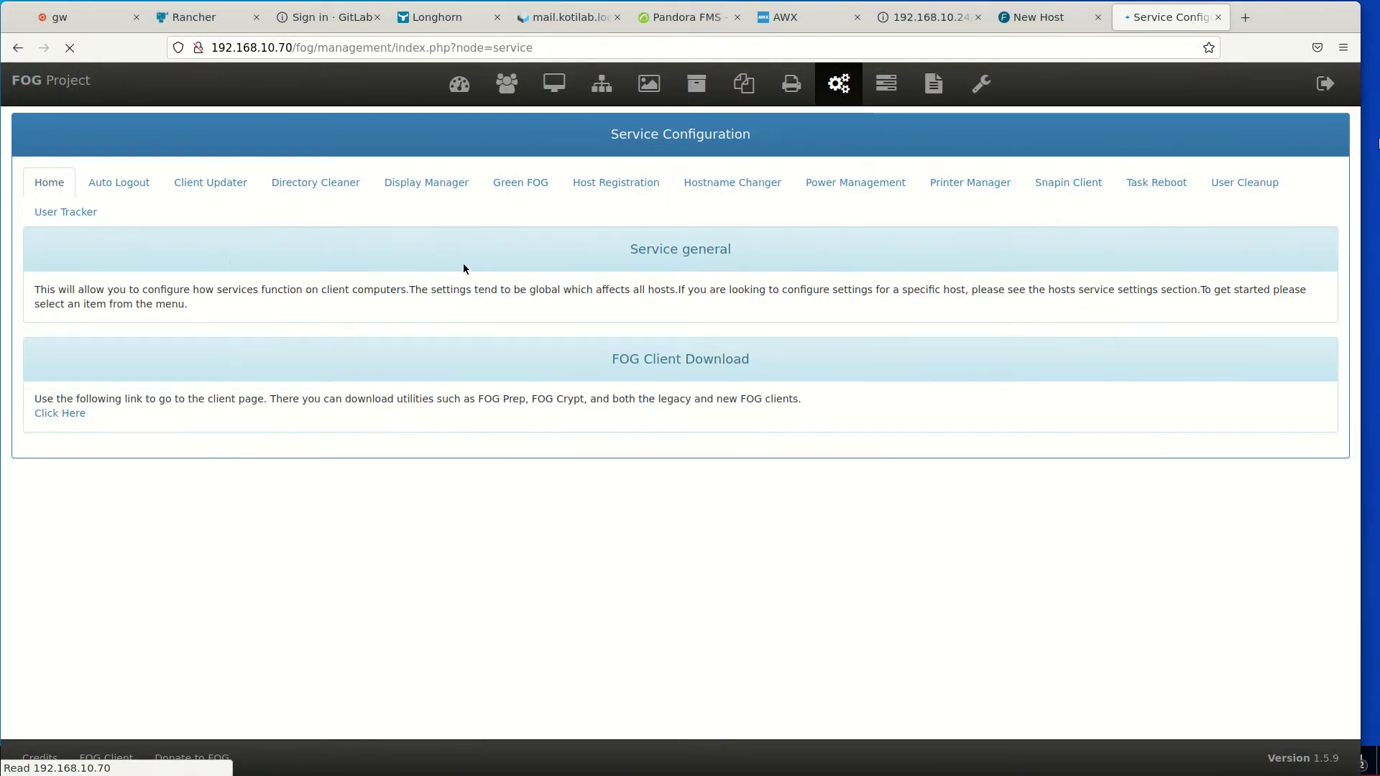
click(119, 182)
click(211, 181)
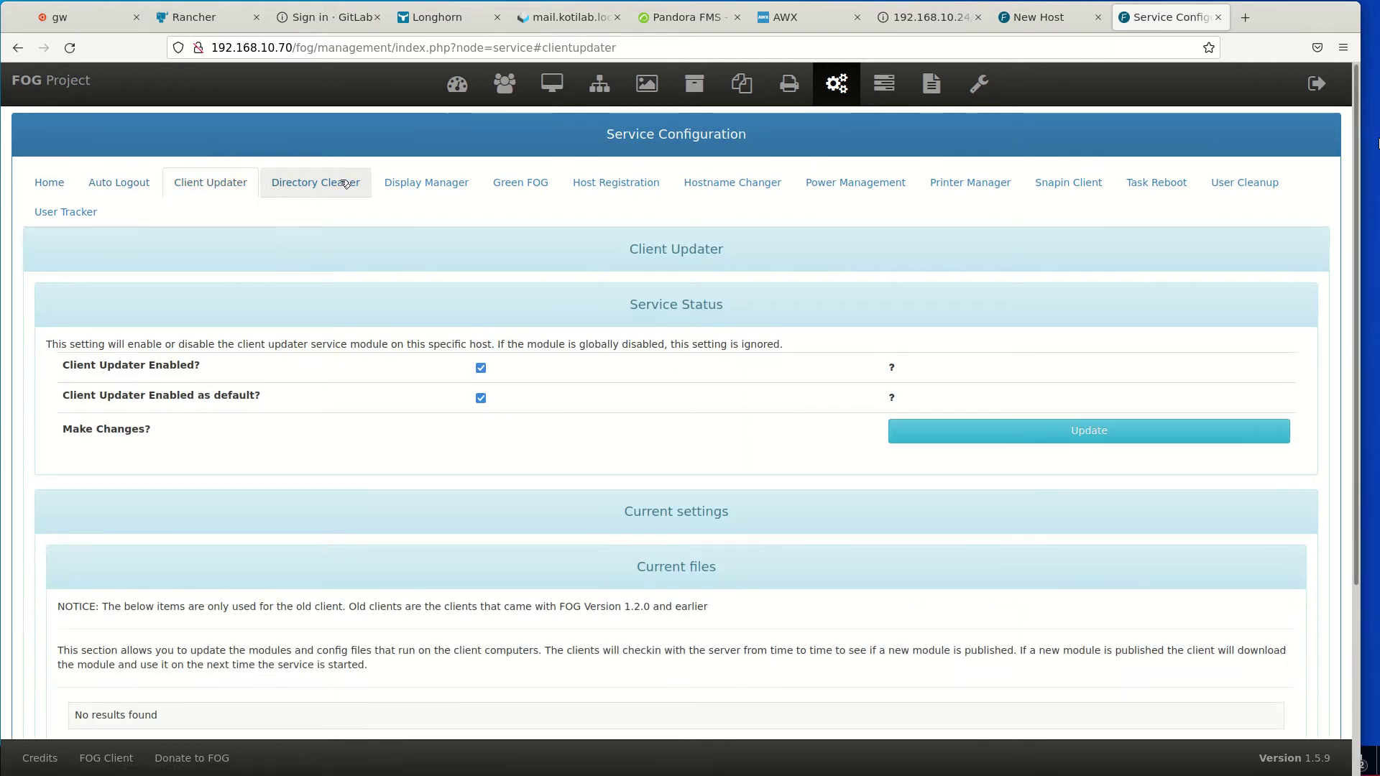
click(321, 183)
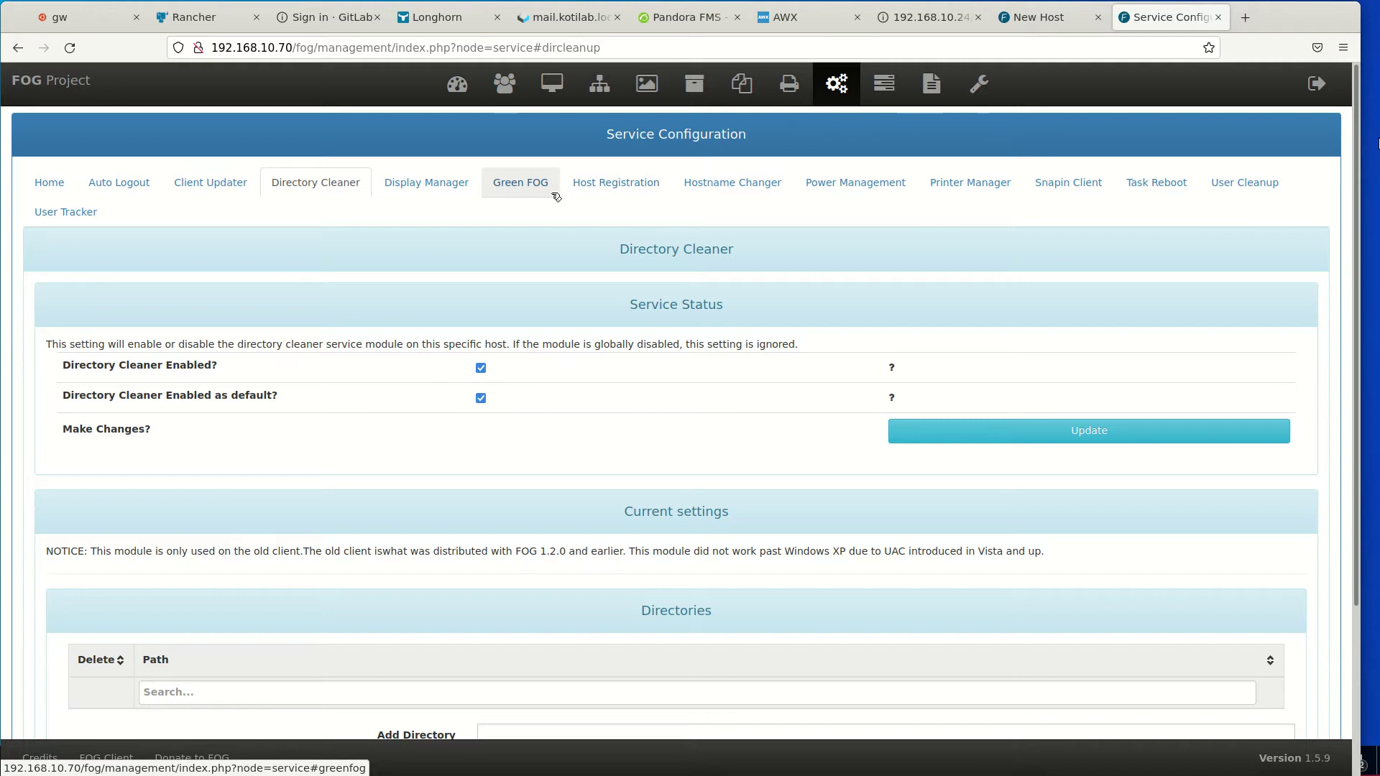
click(521, 182)
scroll(792, 298, down, 1)
scroll(736, 294, up, 1)
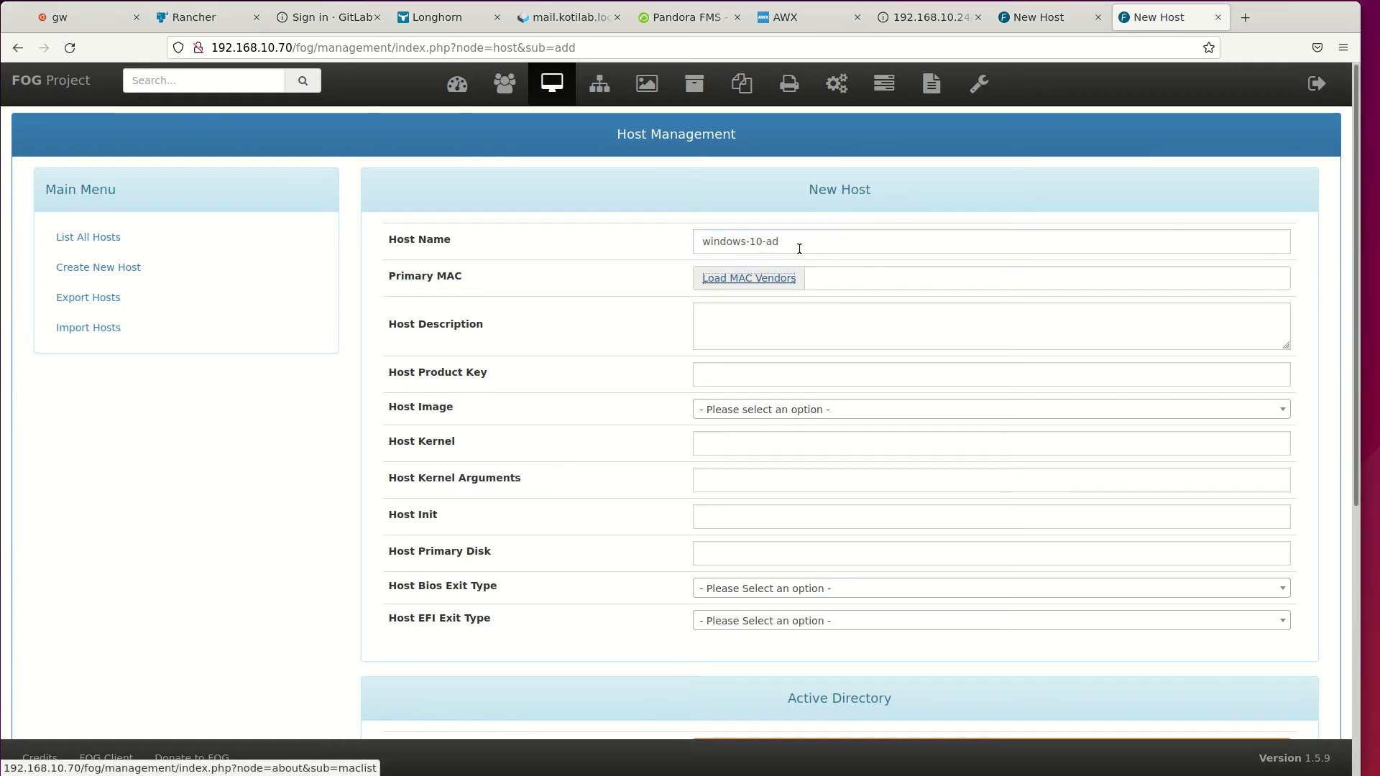
Give the new host primary MAC 52:54:00:a2:50:33 and the win10 (4) image
click(852, 278)
text(52:54:00:a2:50:33)
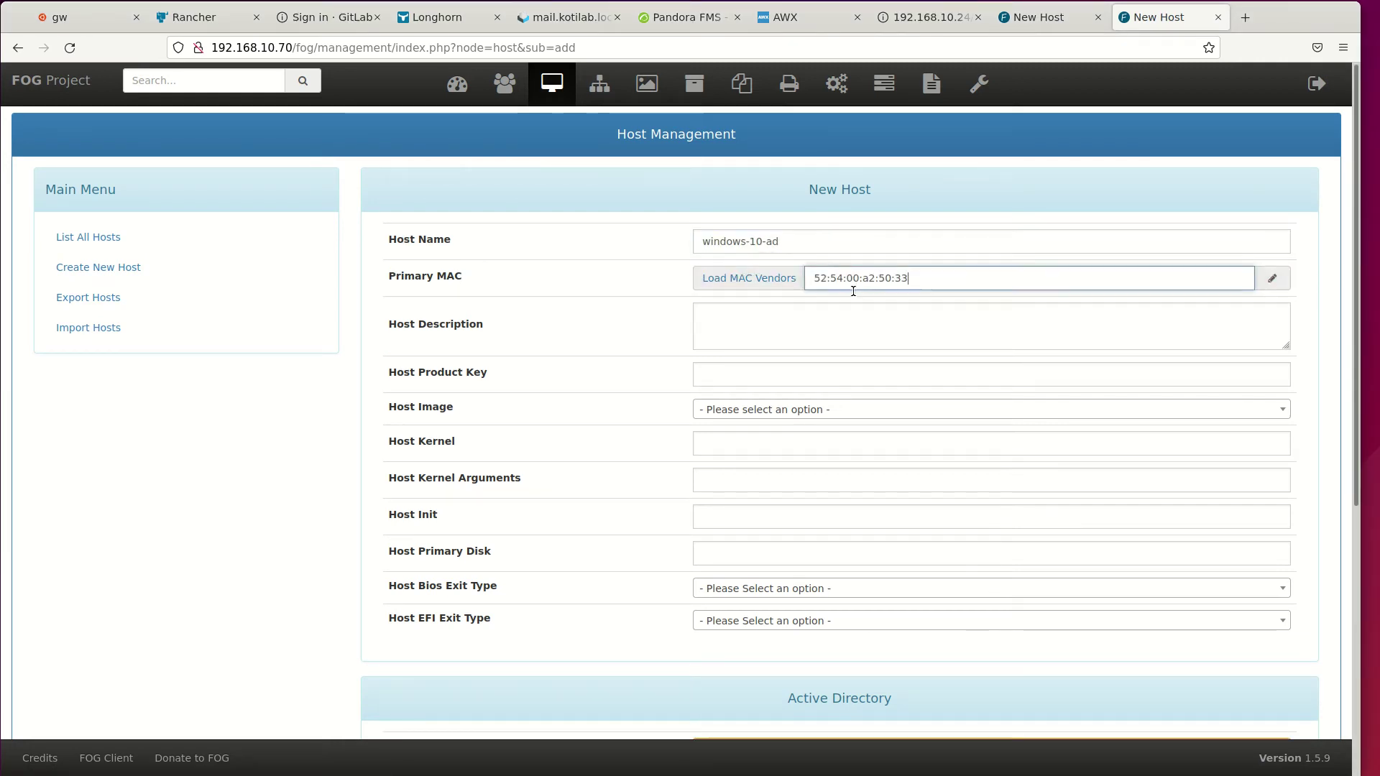
click(803, 412)
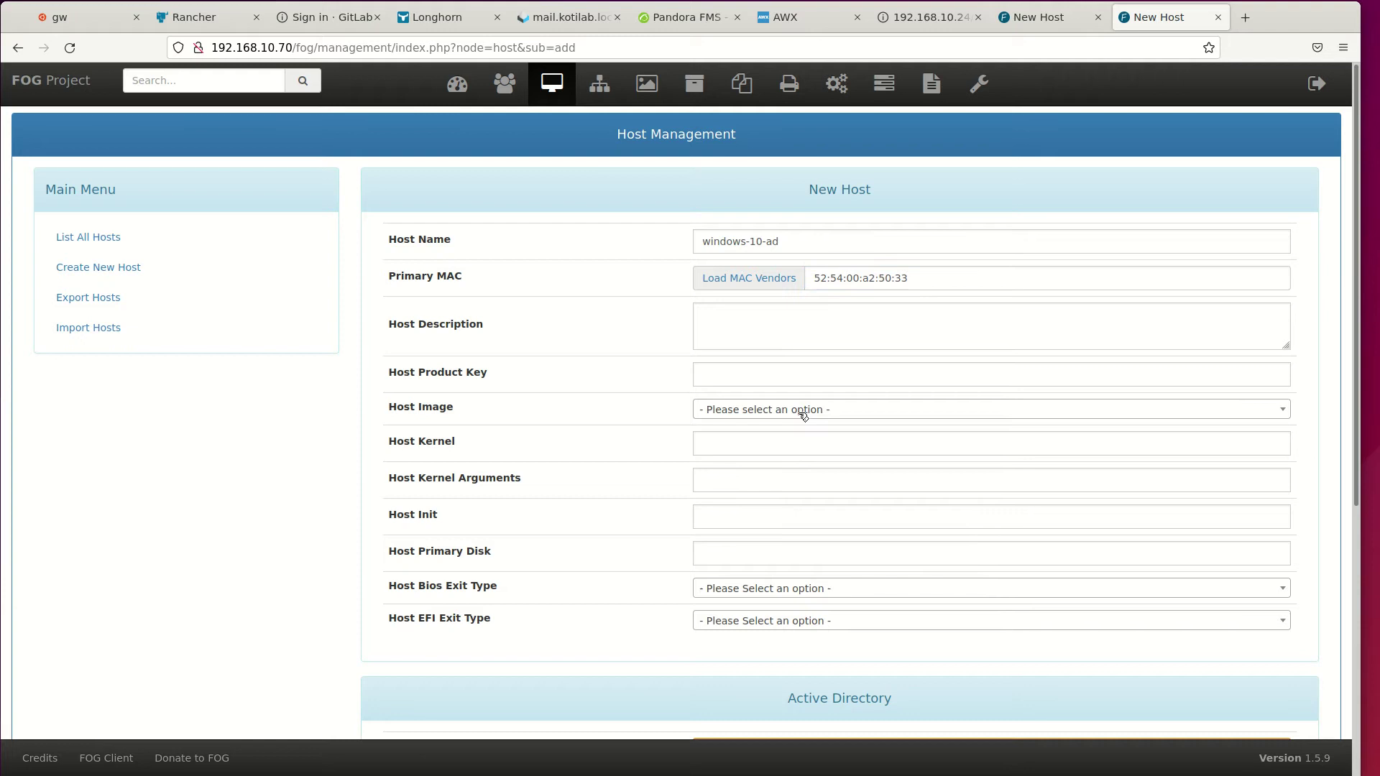
click(777, 477)
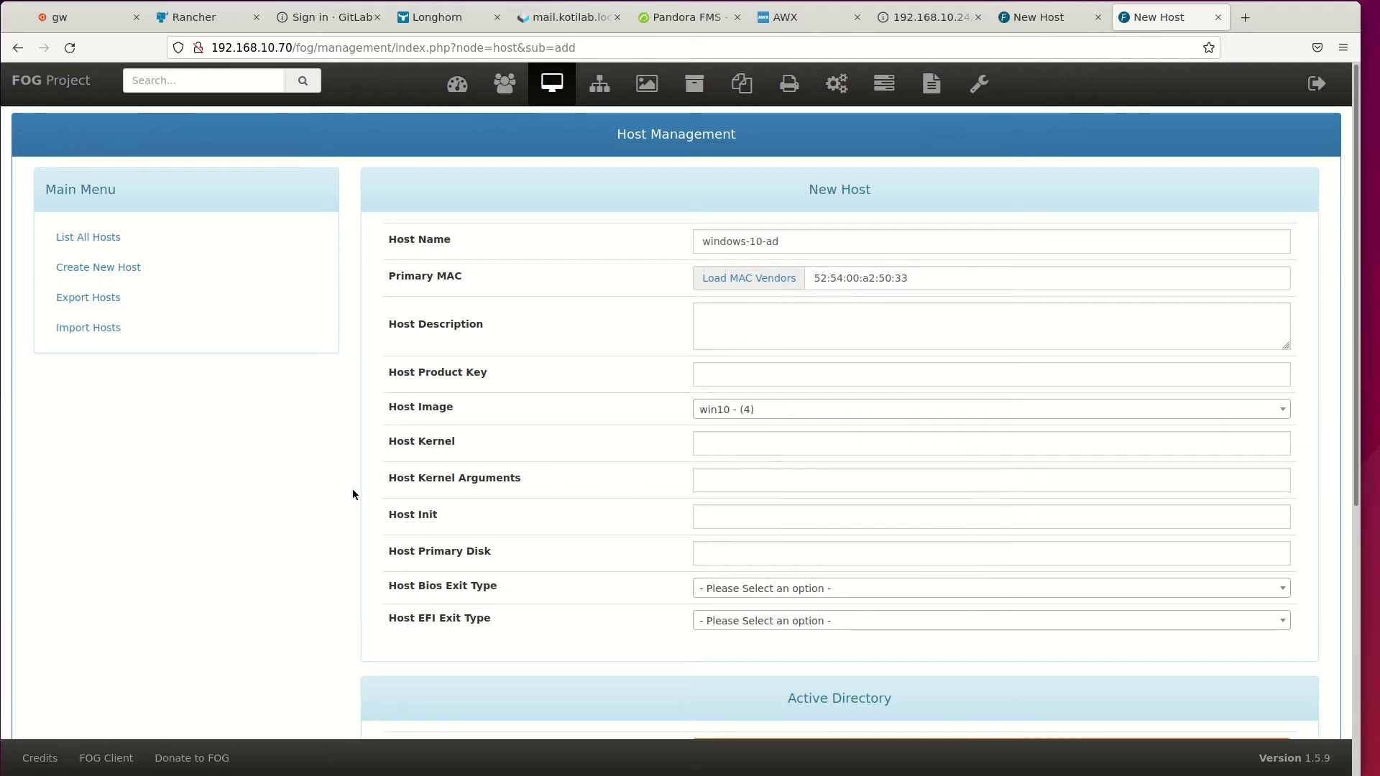
scroll(646, 540, down, 4)
scroll(729, 556, down, 4)
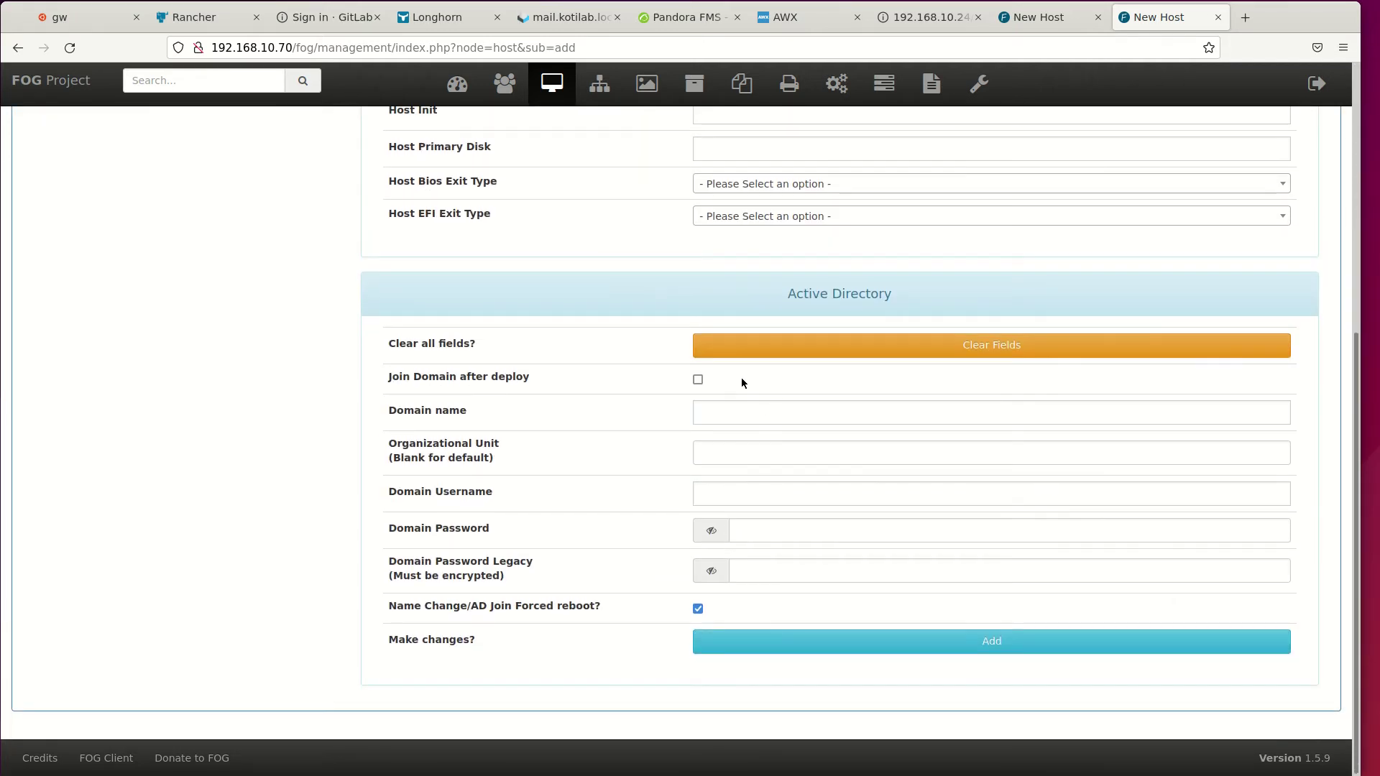
Enable joining kotilab.local with the svcjoin account and add the windows-10-ad host
click(697, 381)
click(719, 415)
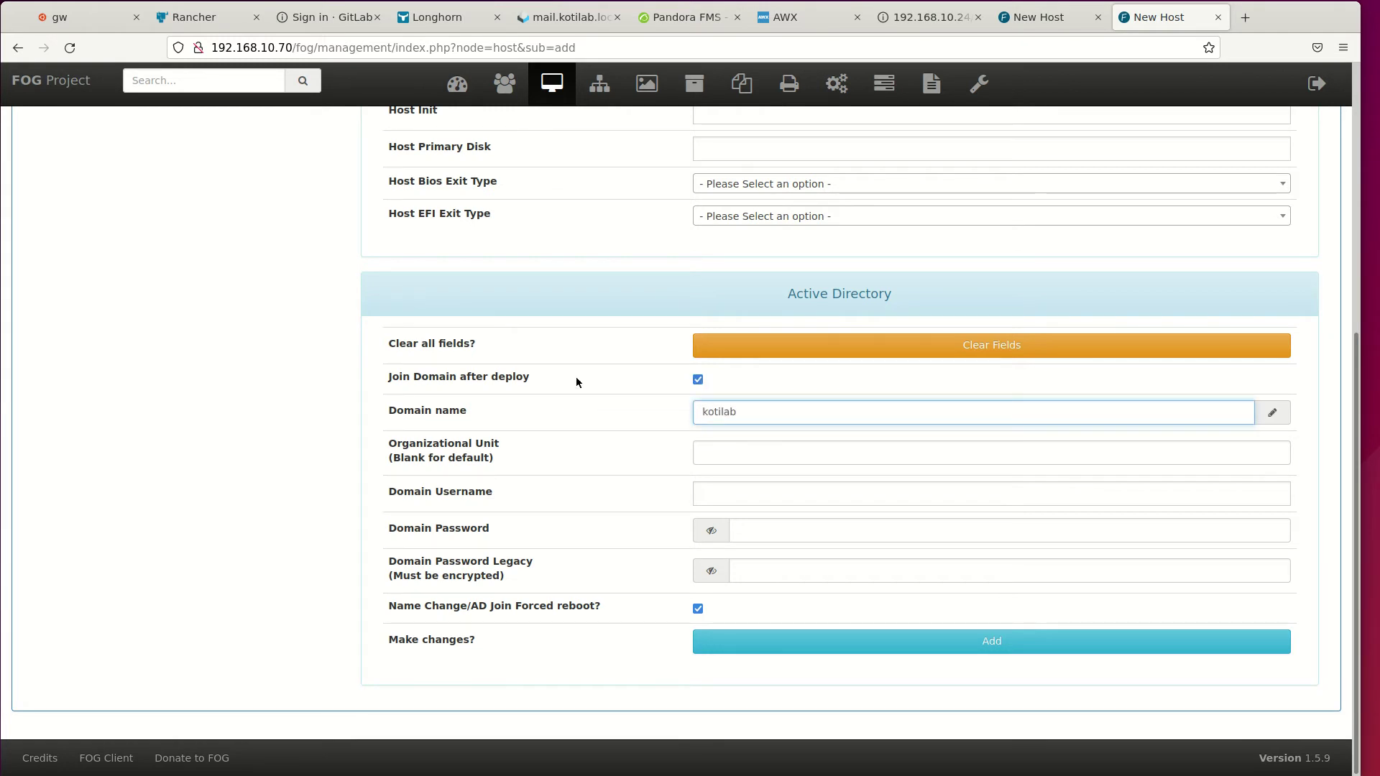
text(.local)
click(723, 493)
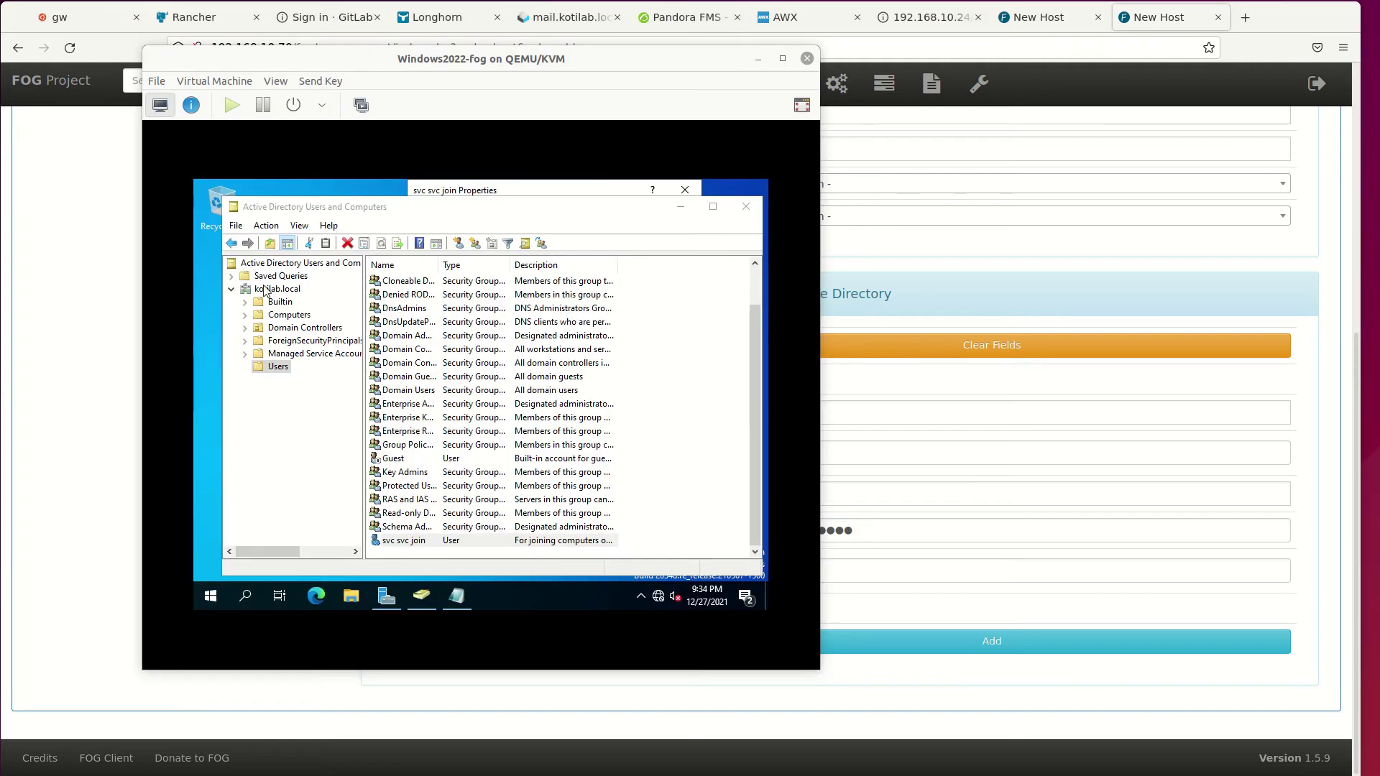
click(408, 560)
double_click(401, 540)
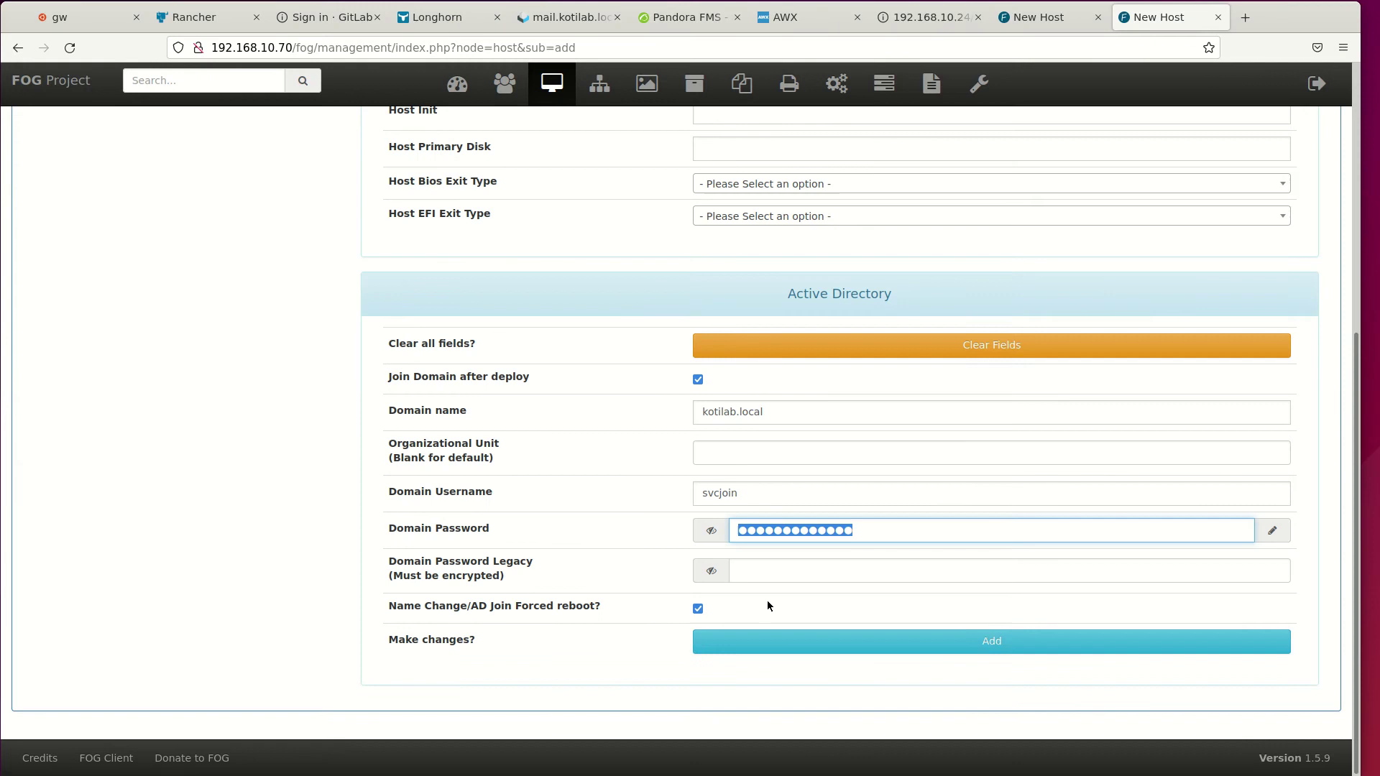
click(991, 641)
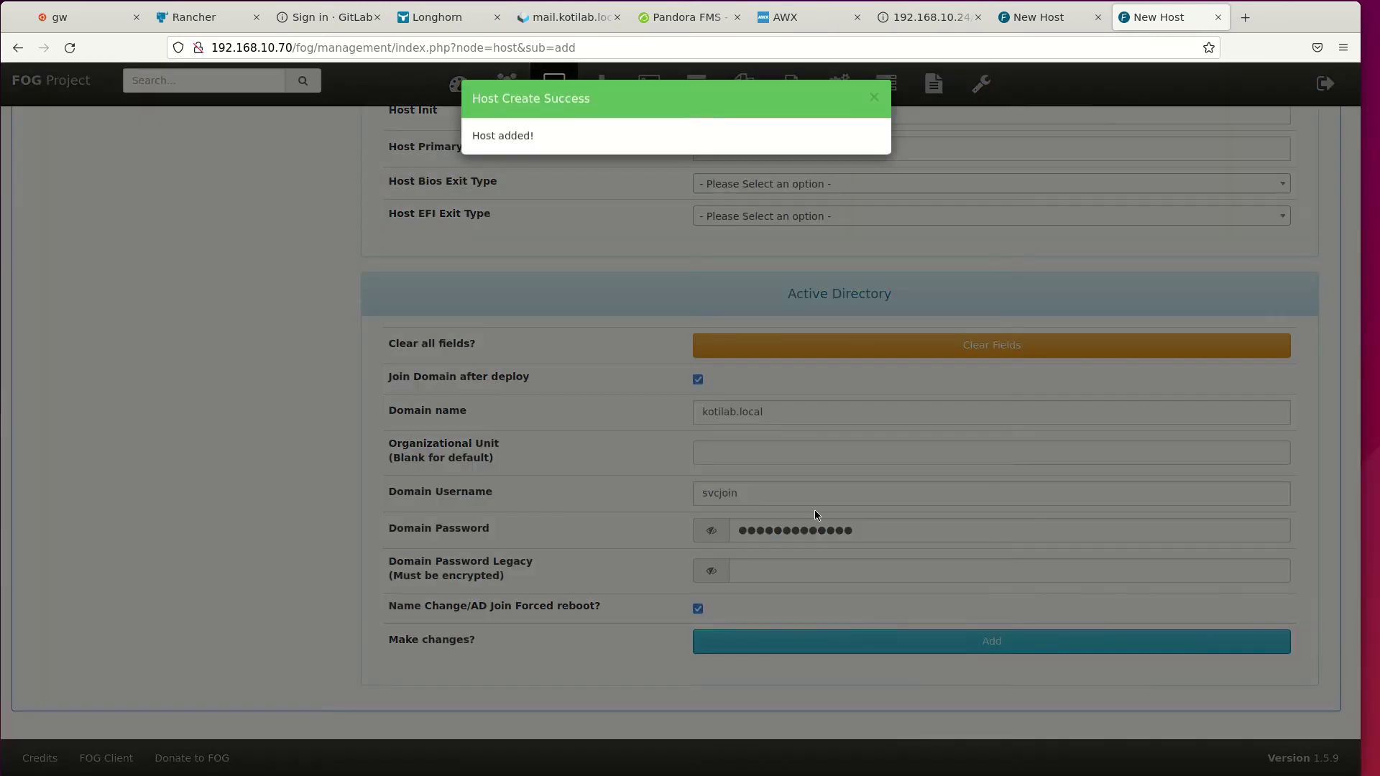
scroll(628, 226, up, 5)
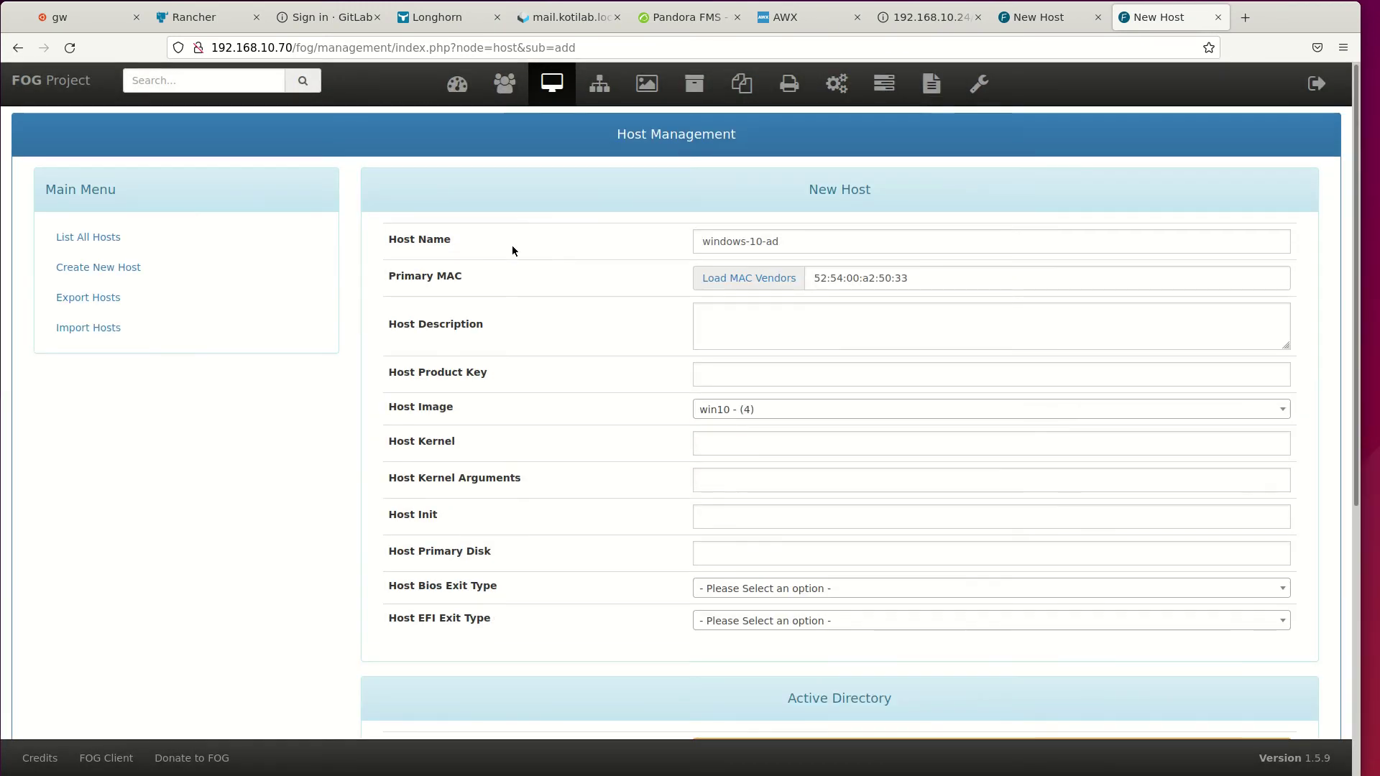
Assign the FOG-managed printer \\192.168.100.204 to host windows-10-ad
click(88, 237)
click(647, 347)
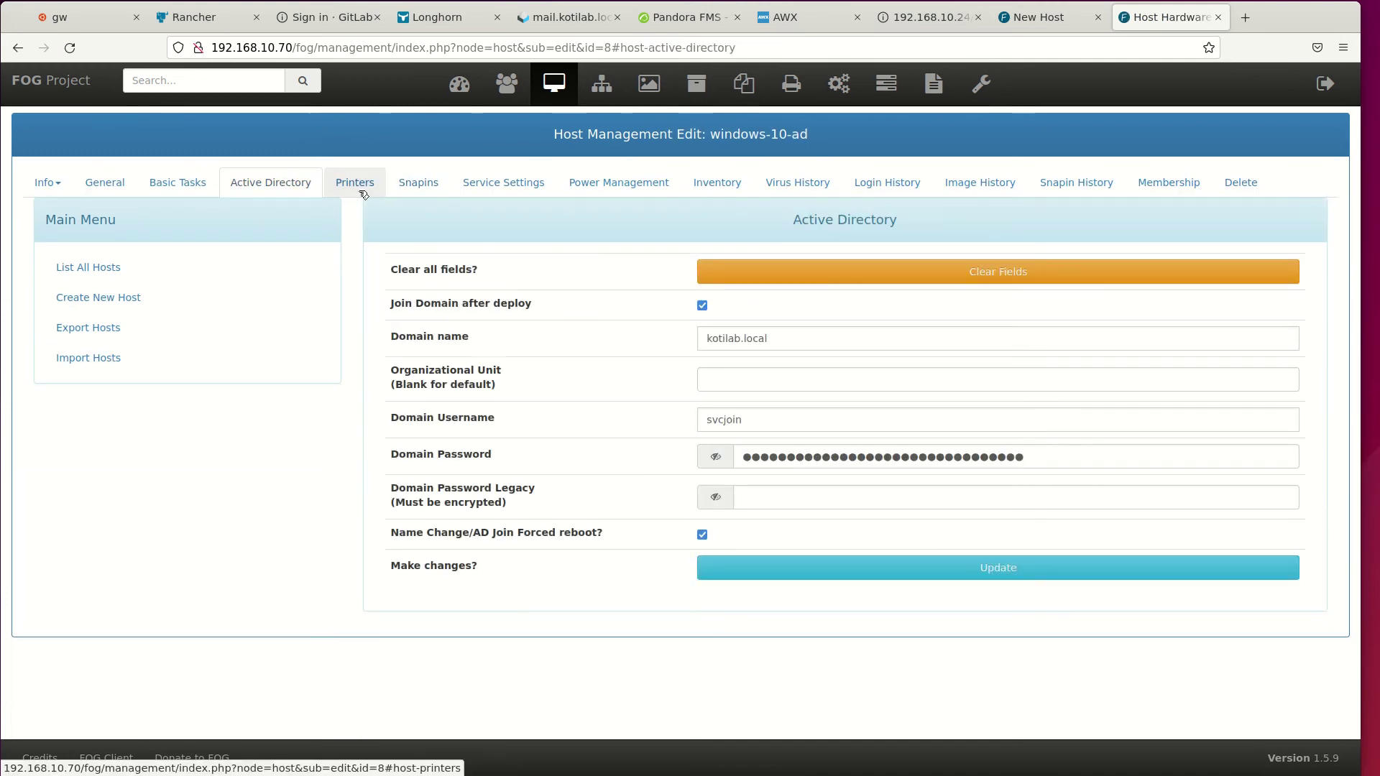
click(354, 183)
click(696, 365)
click(727, 479)
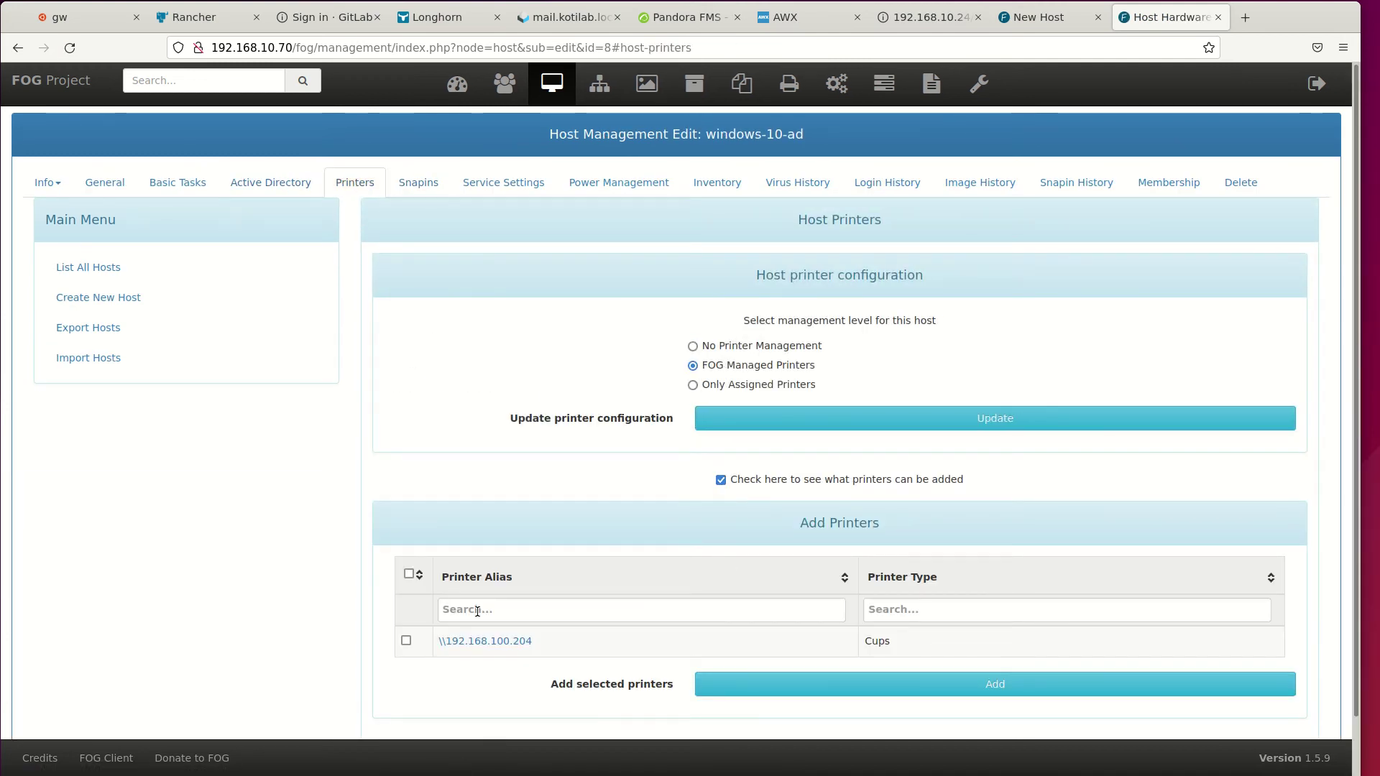
click(406, 641)
click(994, 684)
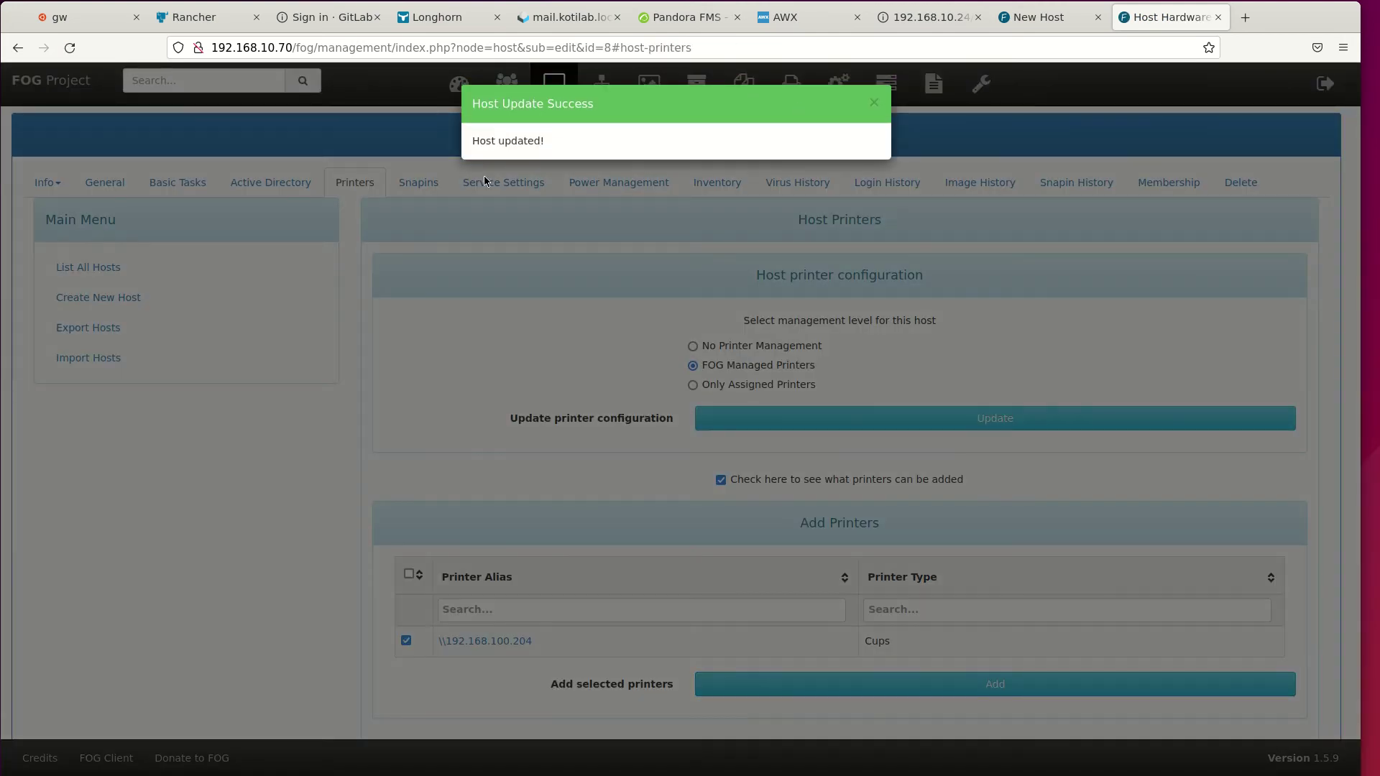
click(564, 156)
Add the Firefox snapin to windows-10-ad
click(419, 182)
click(726, 264)
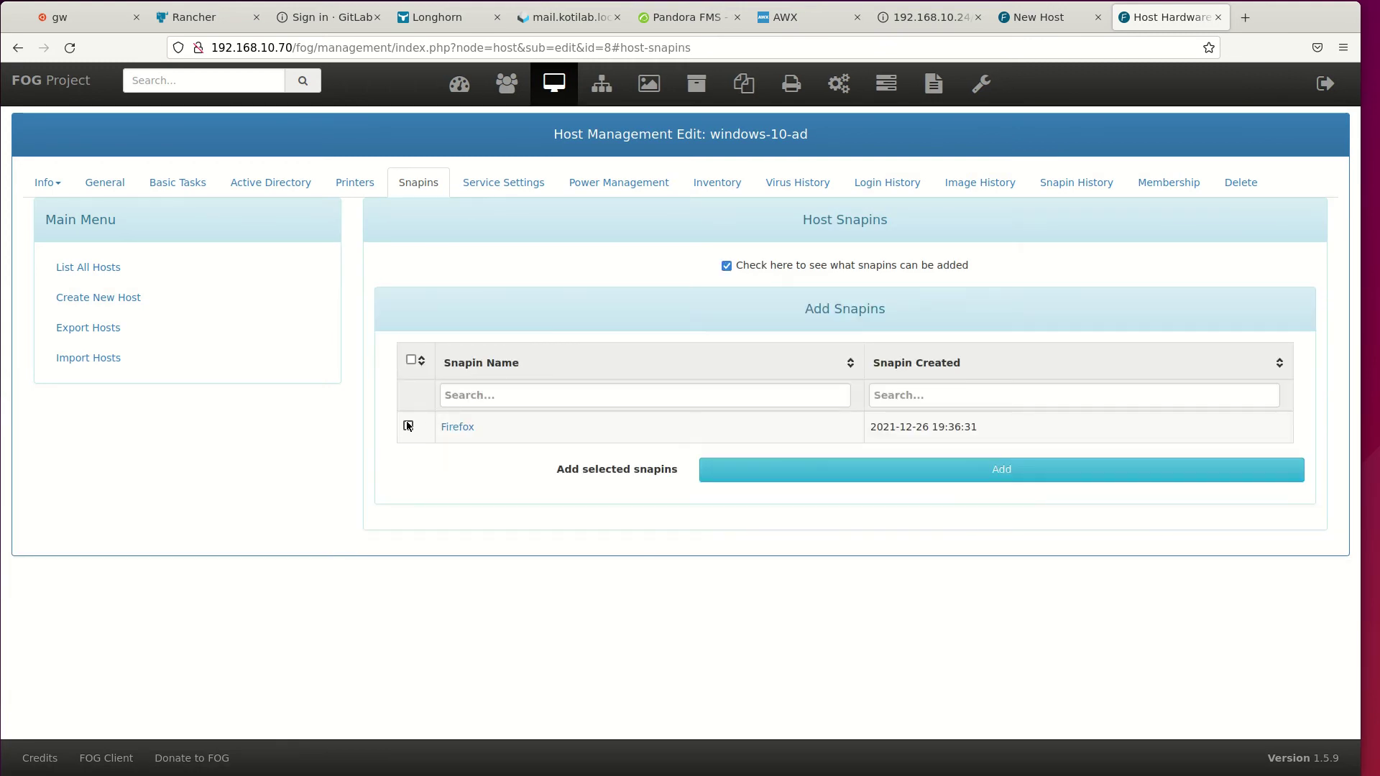
click(408, 426)
click(1002, 470)
click(177, 181)
Deploy the win10 image to windows-10-ad with an instant schedule
click(405, 273)
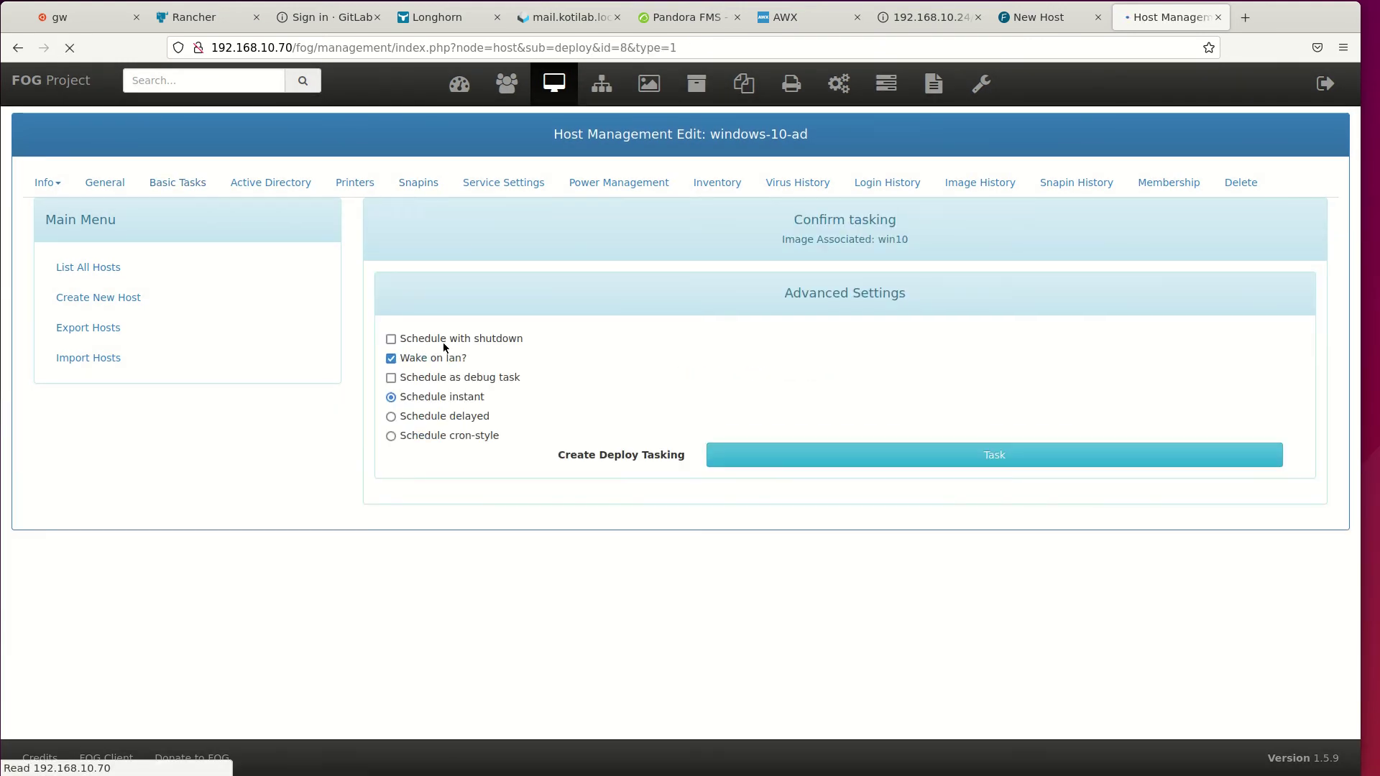
click(994, 454)
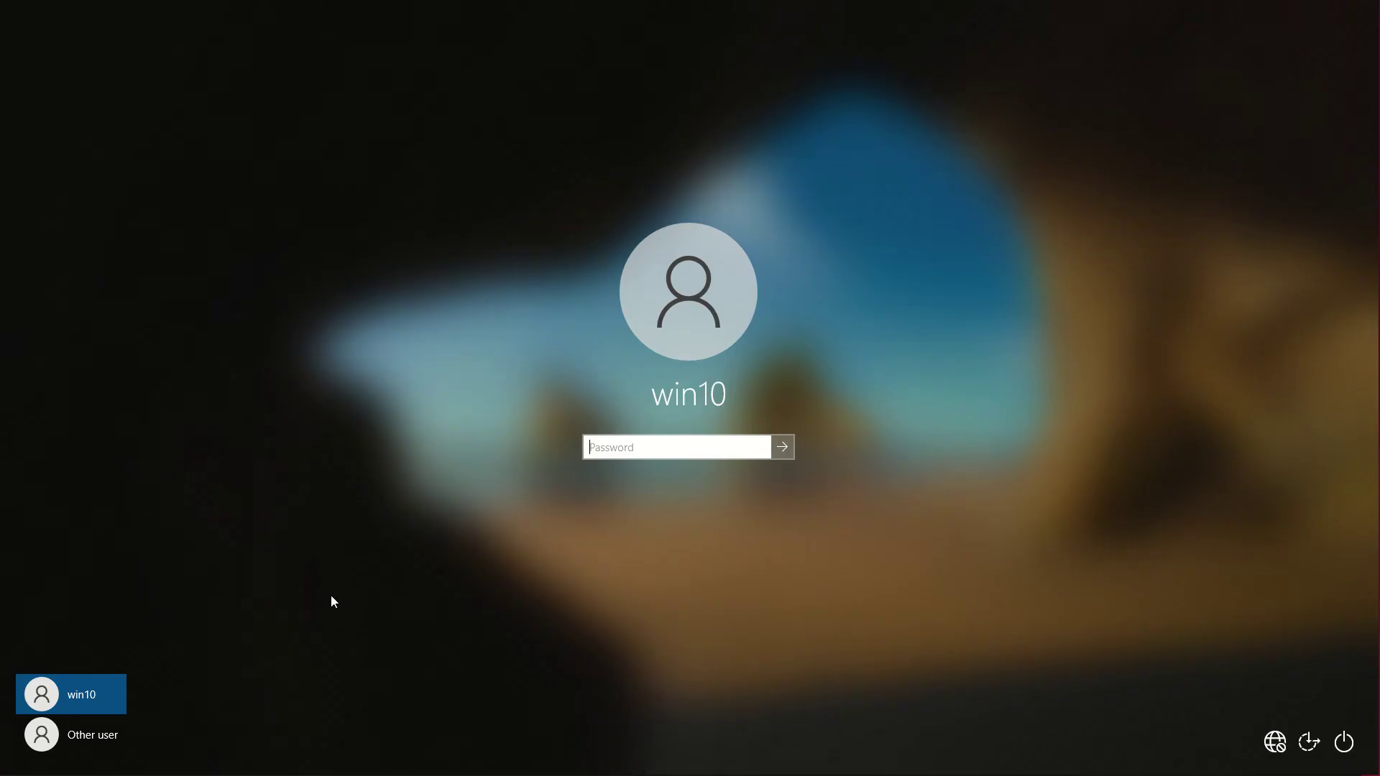
Sign in to Windows 10 as KOTILAB\svcjoin through Other user
click(95, 734)
text(svcjoin)
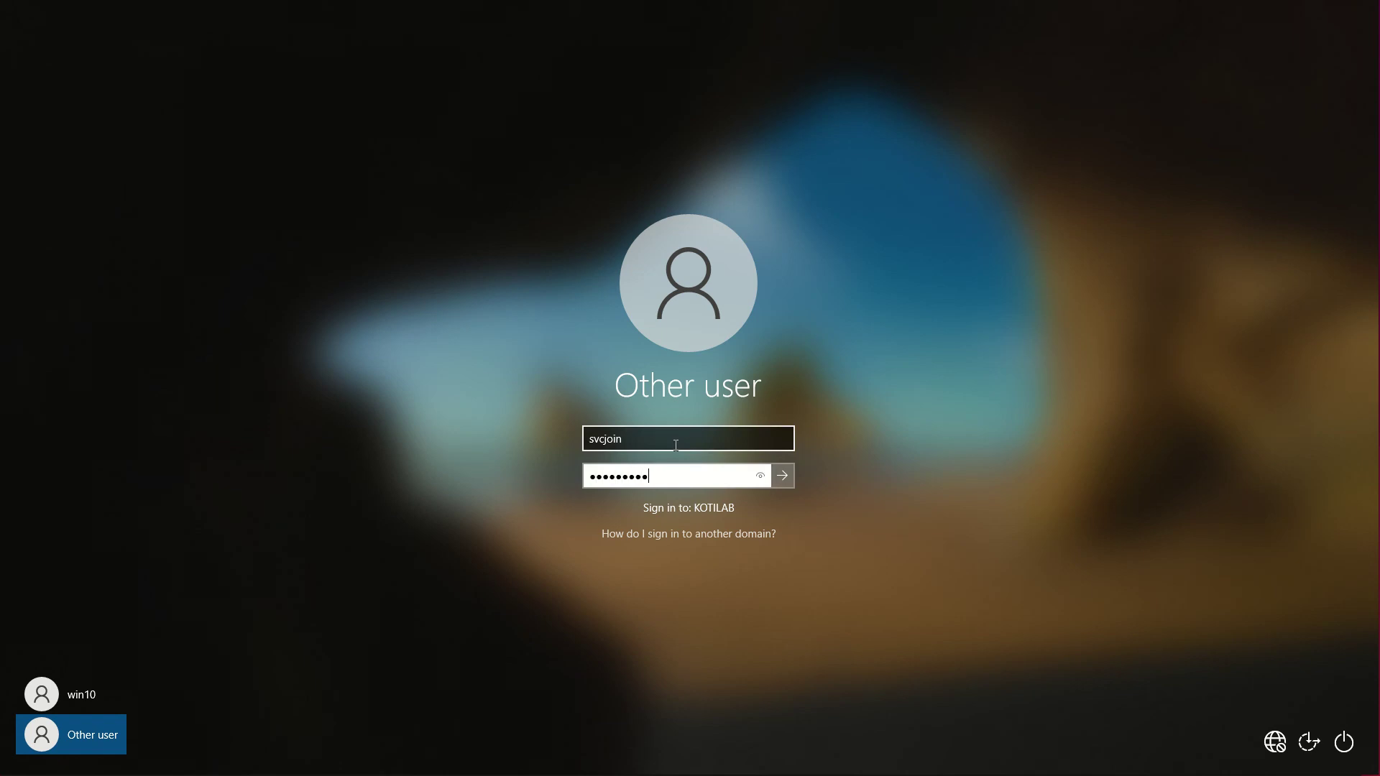
text(•)
key(Return)
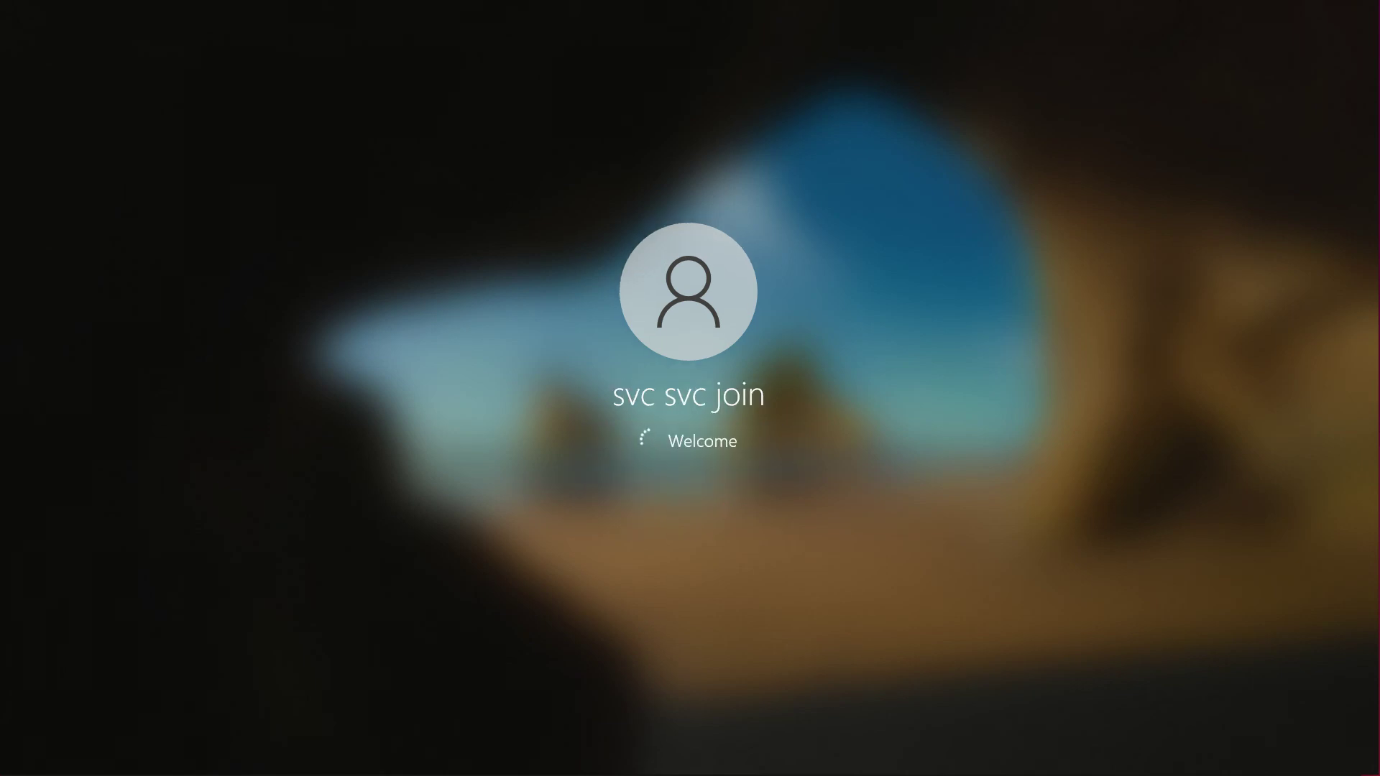